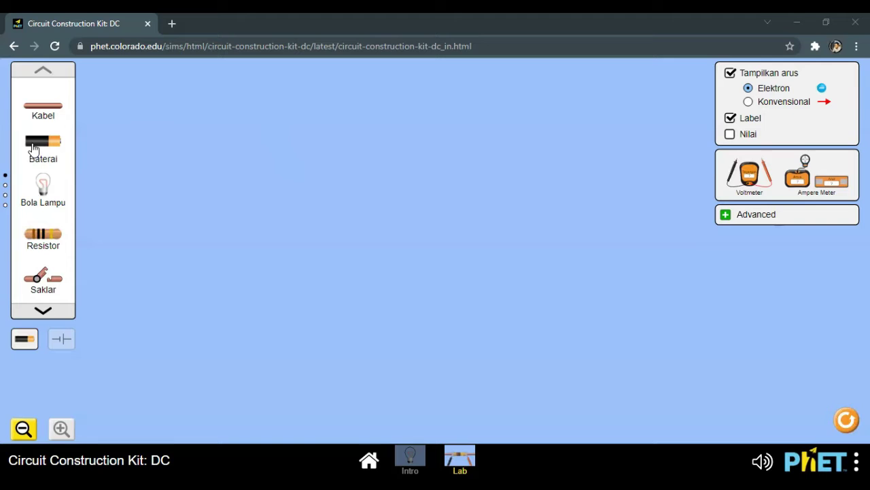
Add a battery to the workspace, show component values, and display the current as conventional.
{"action": "left_click_drag", "start_coordinate": [33, 148], "coordinate": [124, 86]}
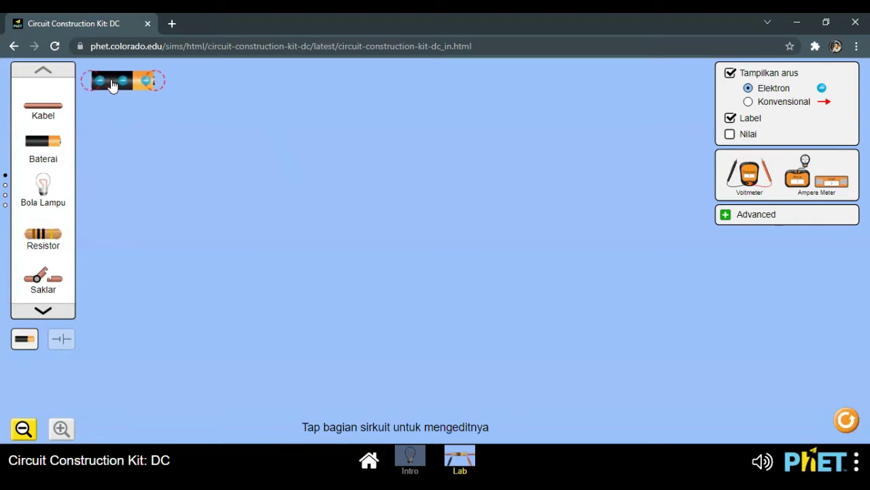
{"action": "left_click", "coordinate": [730, 134]}
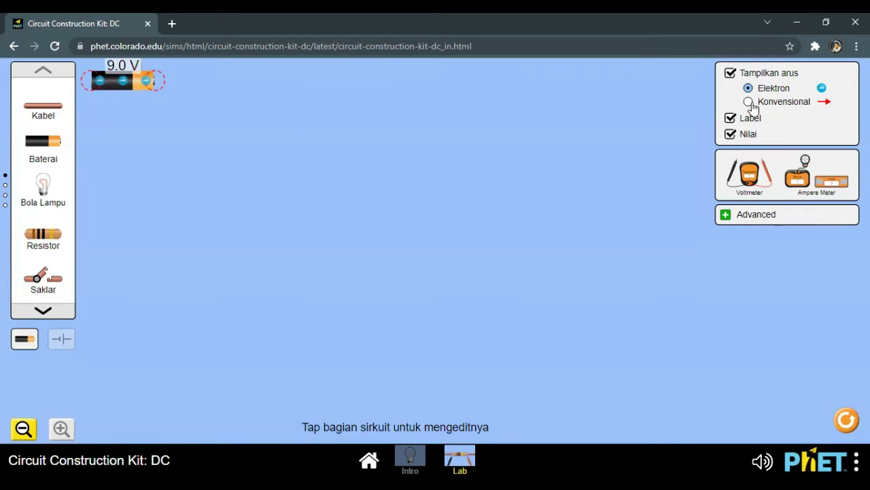
{"action": "left_click", "coordinate": [751, 104]}
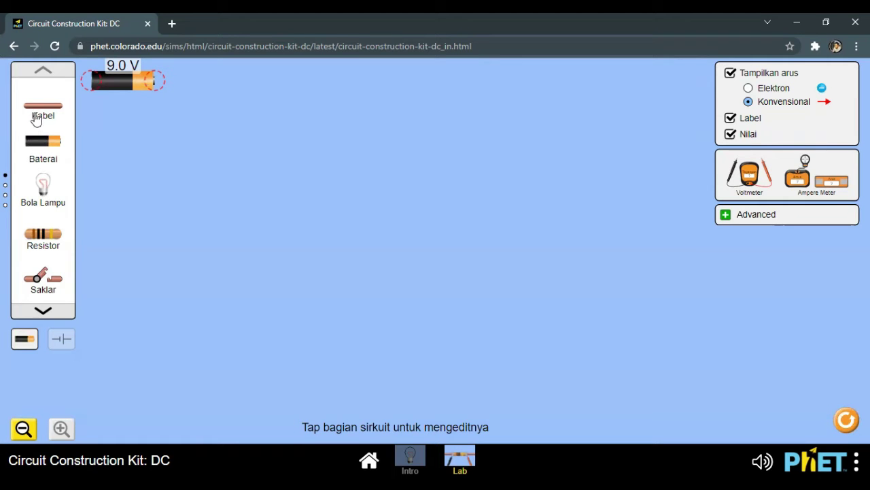
Place one wire and two resistors in a column beneath the battery.
{"action": "left_click_drag", "start_coordinate": [38, 112], "coordinate": [124, 116]}
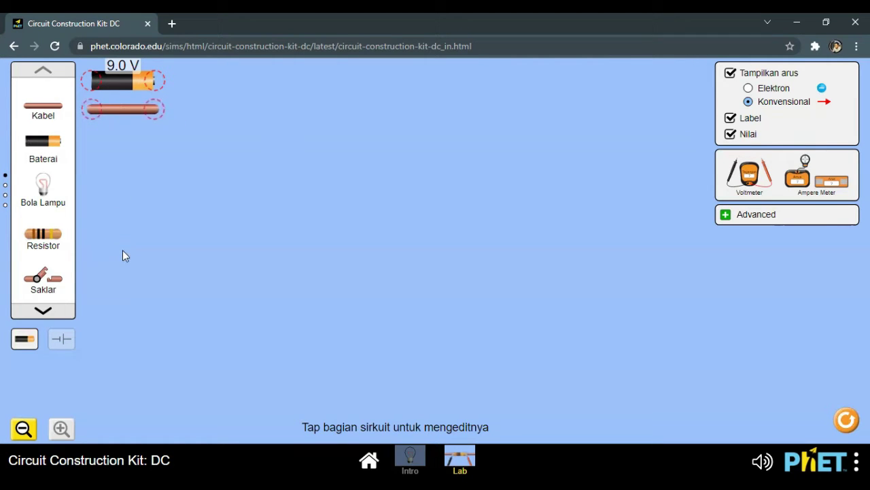
{"action": "left_click_drag", "start_coordinate": [41, 243], "coordinate": [124, 145]}
{"action": "left_click_drag", "start_coordinate": [46, 233], "coordinate": [125, 182]}
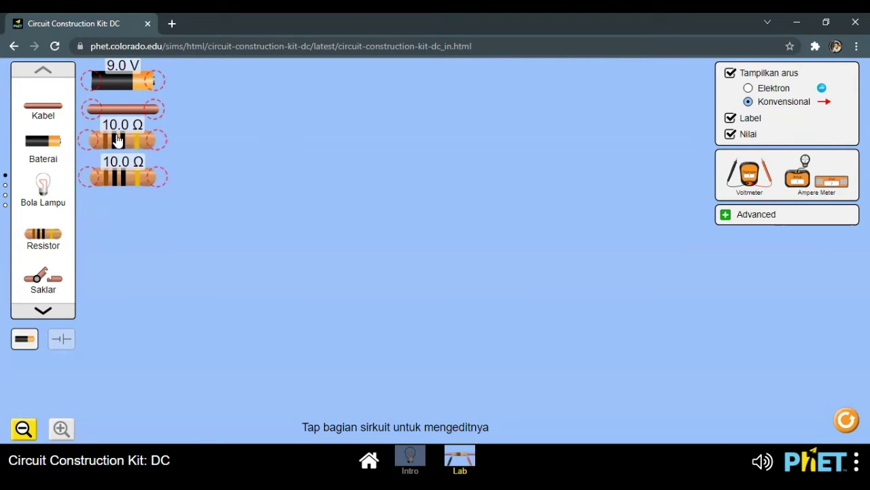
Set the upper resistor's resistance to 50 ohms and the lower resistor's resistance to 100 ohms.
{"action": "left_click", "coordinate": [120, 140]}
{"action": "left_click_drag", "start_coordinate": [342, 422], "coordinate": [367, 423]}
{"action": "left_click", "coordinate": [126, 185]}
{"action": "left_click_drag", "start_coordinate": [343, 422], "coordinate": [397, 426]}
{"action": "left_click", "coordinate": [426, 420]}
{"action": "left_click", "coordinate": [426, 420]}
{"action": "left_click", "coordinate": [426, 421]}
{"action": "left_click", "coordinate": [426, 420]}
{"action": "left_click", "coordinate": [427, 420]}
{"action": "left_click_drag", "start_coordinate": [397, 422], "coordinate": [399, 423]}
{"action": "left_click", "coordinate": [425, 421]}
{"action": "left_click", "coordinate": [425, 420]}
{"action": "left_click", "coordinate": [426, 421]}
{"action": "left_click", "coordinate": [426, 420]}
{"action": "left_click", "coordinate": [426, 420]}
{"action": "left_click", "coordinate": [425, 420]}
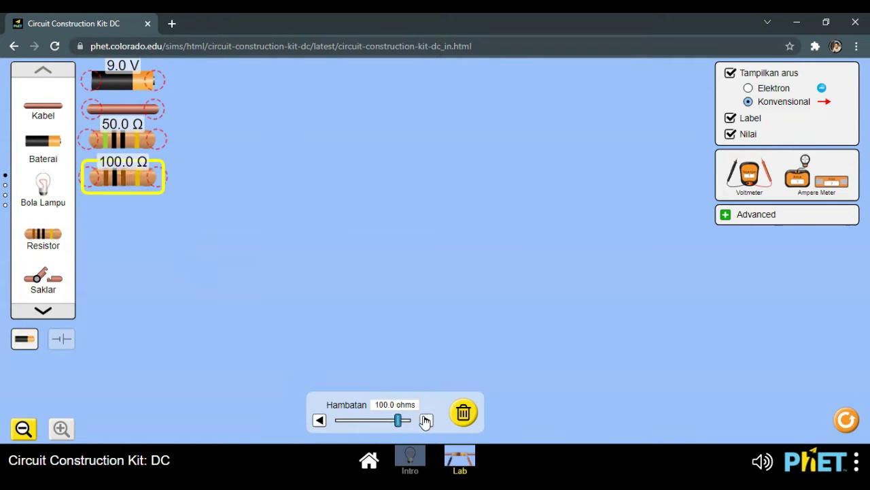
Add a switch below the resistors, and bring out the in-line ammeter and the voltmeter.
{"action": "left_click_drag", "start_coordinate": [37, 282], "coordinate": [123, 216]}
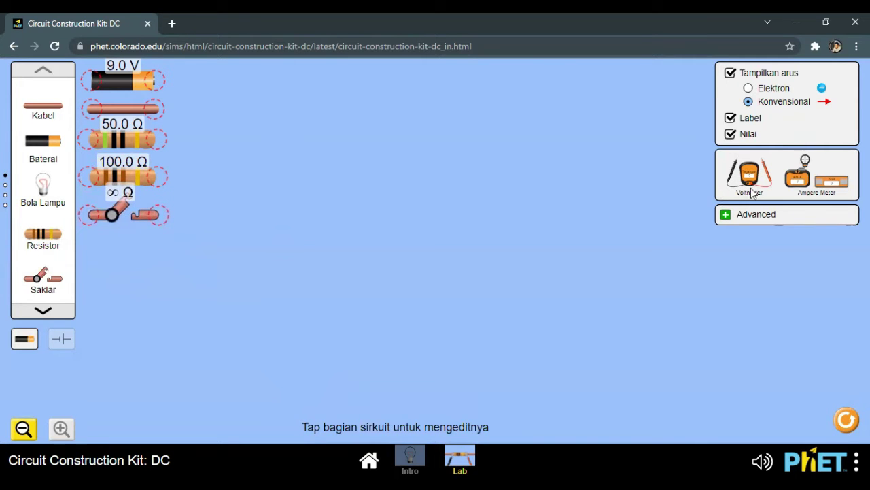
{"action": "left_click_drag", "start_coordinate": [830, 184], "coordinate": [818, 253]}
{"action": "left_click_drag", "start_coordinate": [750, 197], "coordinate": [787, 346]}
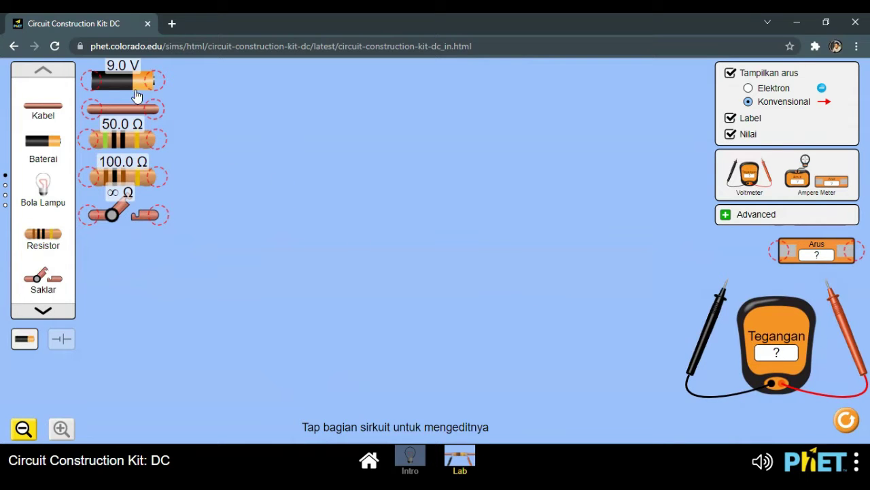
Lay out the circuit with the battery joined to the switch below, the 100-ohm resistor above them, and the 50-ohm resistor uppermost.
{"action": "left_click_drag", "start_coordinate": [119, 88], "coordinate": [305, 369]}
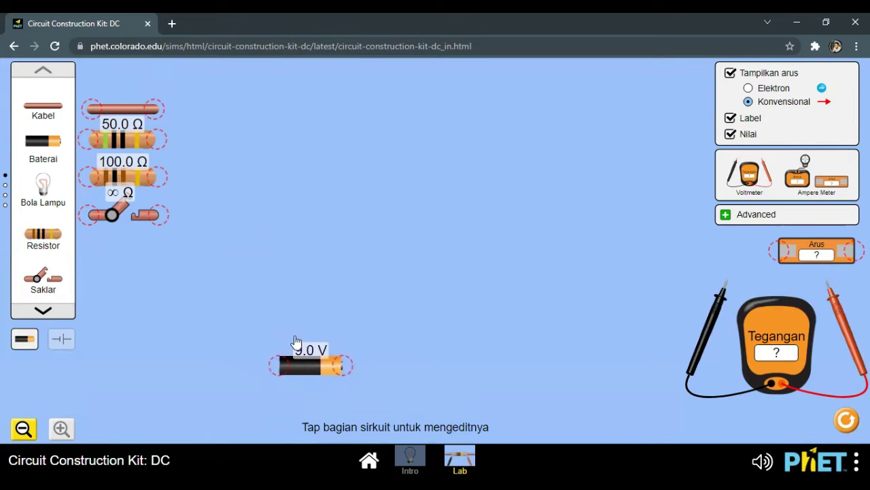
{"action": "left_click_drag", "start_coordinate": [111, 212], "coordinate": [350, 378]}
{"action": "left_click_drag", "start_coordinate": [121, 141], "coordinate": [361, 102]}
{"action": "left_click_drag", "start_coordinate": [125, 179], "coordinate": [364, 221]}
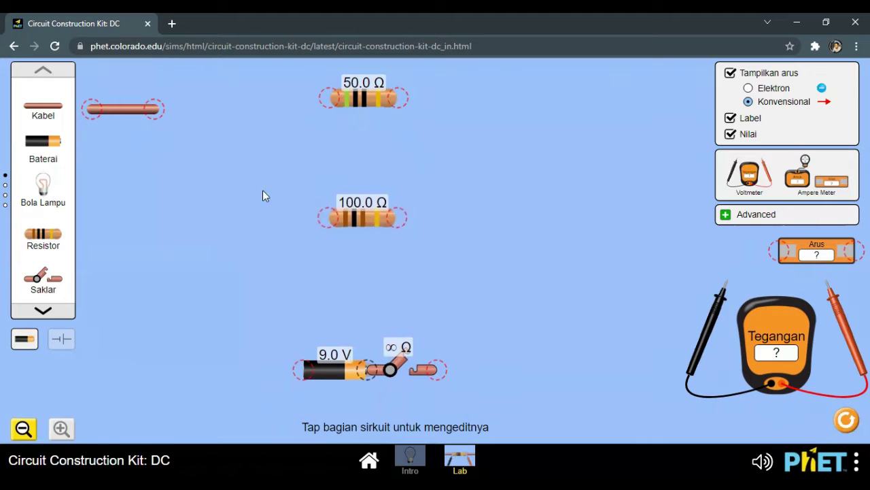
Wire the switch's free end to the right-hand ends of both resistors, forming the circuit's right side.
{"action": "left_click_drag", "start_coordinate": [125, 109], "coordinate": [537, 373]}
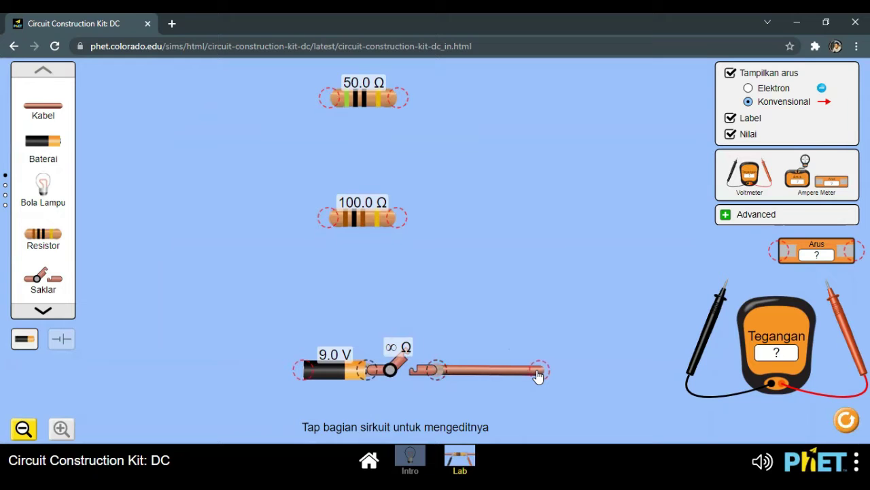
{"action": "left_click_drag", "start_coordinate": [43, 109], "coordinate": [538, 226]}
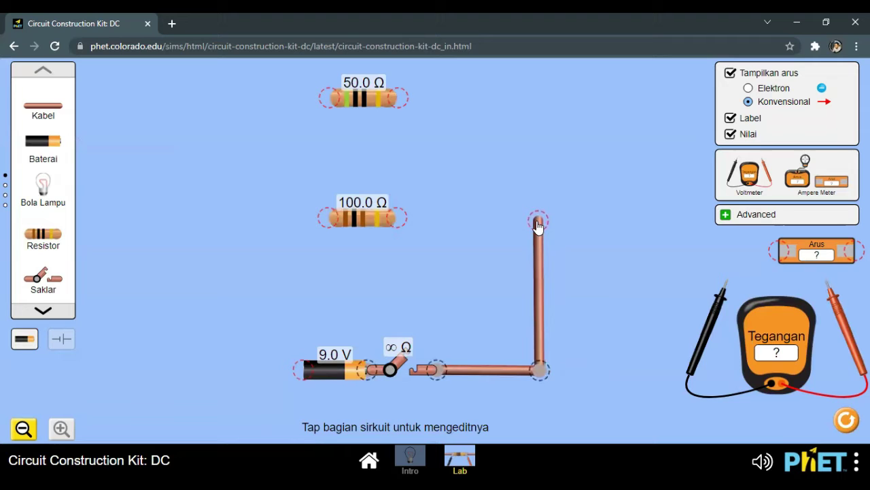
{"action": "left_click_drag", "start_coordinate": [42, 107], "coordinate": [542, 102]}
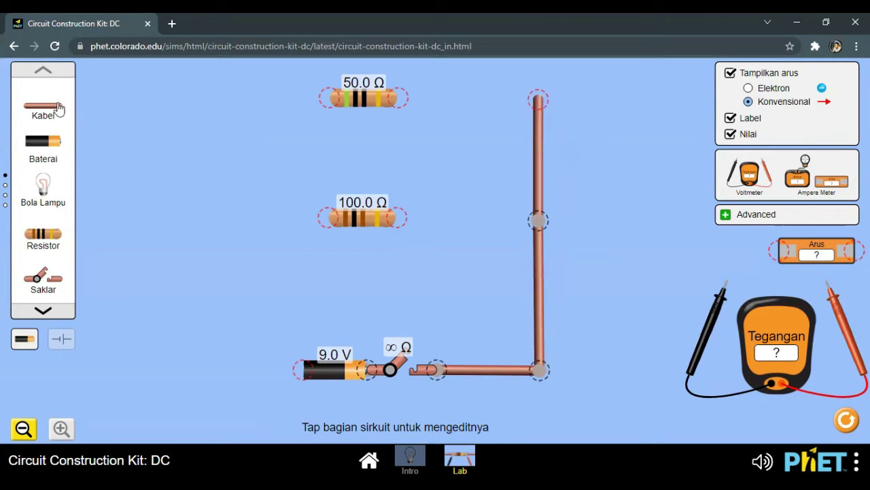
{"action": "left_click_drag", "start_coordinate": [47, 109], "coordinate": [249, 147]}
{"action": "left_click_drag", "start_coordinate": [373, 147], "coordinate": [399, 101]}
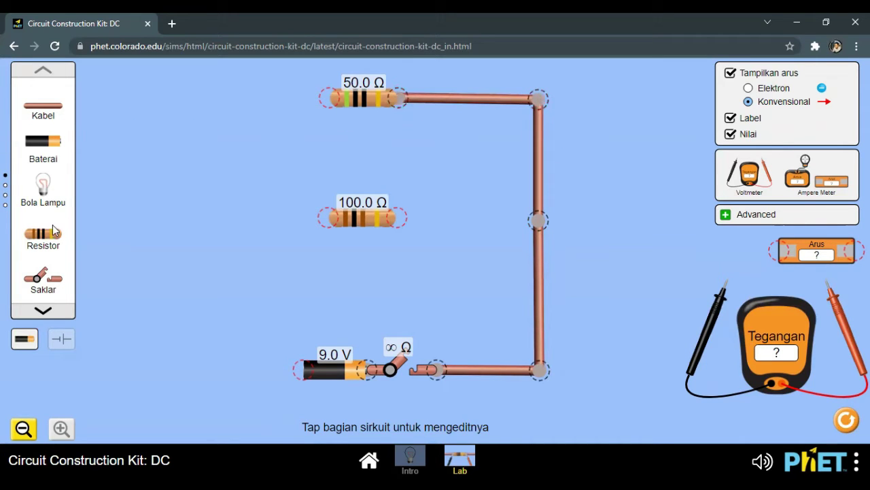
{"action": "left_click_drag", "start_coordinate": [42, 114], "coordinate": [408, 226]}
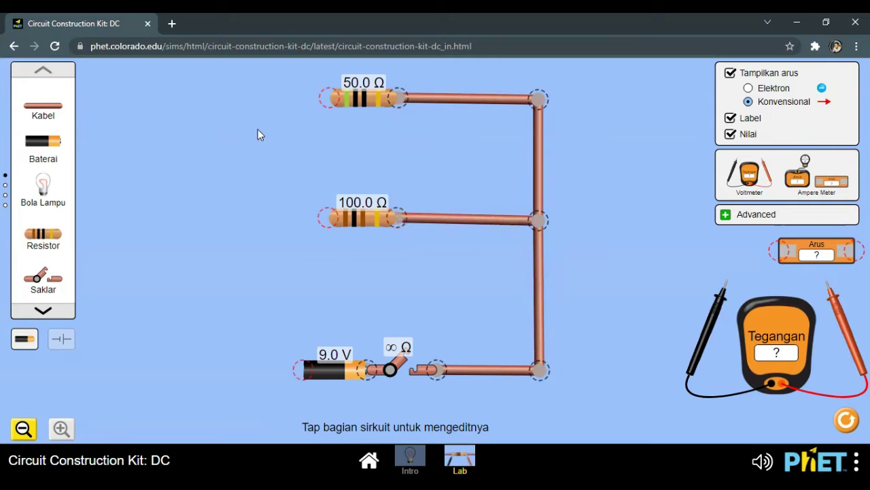
Wire the left-hand ends of both resistors to the battery's free end, completing the parallel circuit.
{"action": "left_click_drag", "start_coordinate": [30, 108], "coordinate": [189, 94]}
{"action": "left_click_drag", "start_coordinate": [28, 117], "coordinate": [199, 221]}
{"action": "left_click_drag", "start_coordinate": [31, 108], "coordinate": [166, 106]}
{"action": "left_click_drag", "start_coordinate": [134, 103], "coordinate": [199, 224]}
{"action": "left_click_drag", "start_coordinate": [201, 214], "coordinate": [196, 218]}
{"action": "left_click", "coordinate": [195, 217]}
{"action": "left_click_drag", "start_coordinate": [43, 107], "coordinate": [198, 375]}
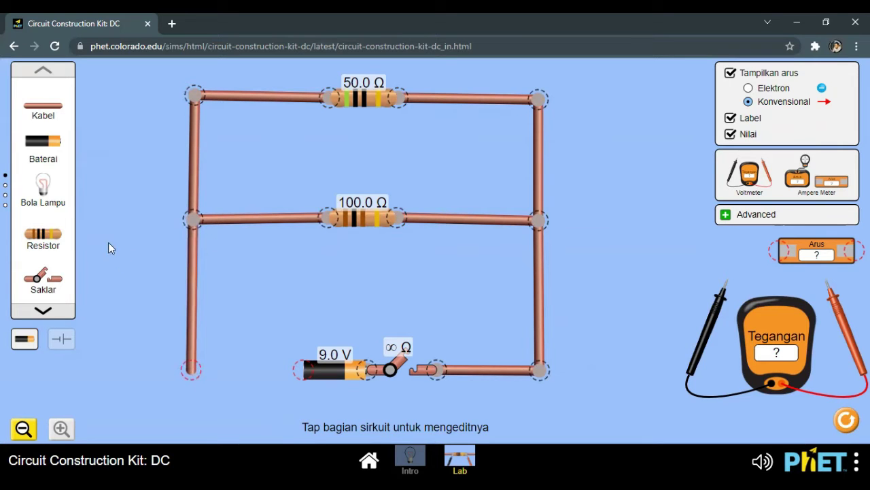
{"action": "left_click_drag", "start_coordinate": [43, 109], "coordinate": [290, 376]}
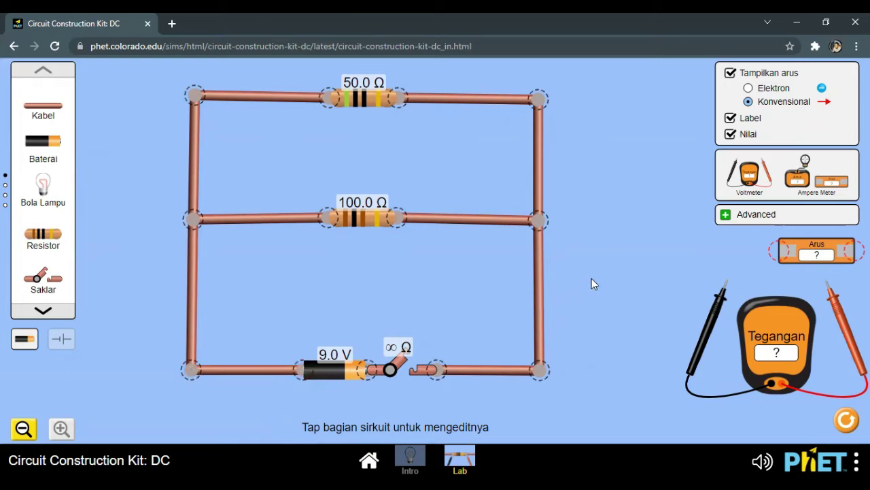
Check the resistance settings of the two parallel resistors.
{"action": "left_click_drag", "start_coordinate": [360, 218], "coordinate": [360, 218]}
{"action": "left_click", "coordinate": [361, 223]}
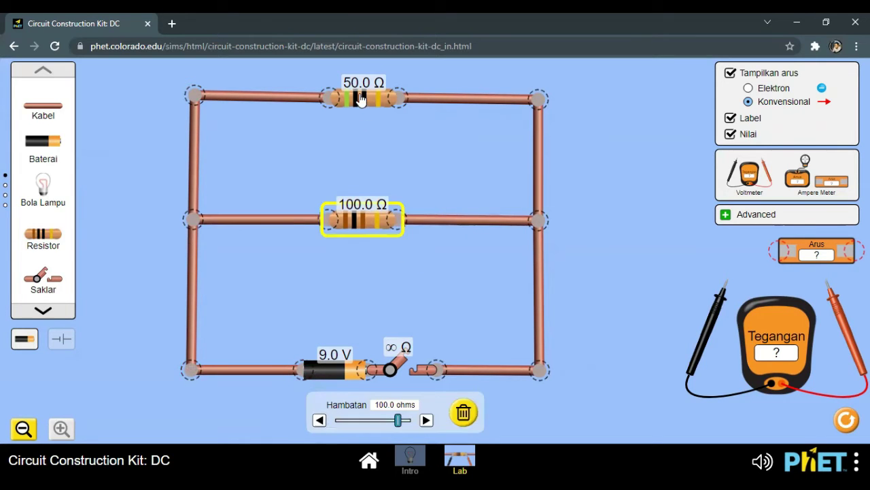
{"action": "left_click_drag", "start_coordinate": [361, 101], "coordinate": [360, 100]}
{"action": "left_click", "coordinate": [360, 101]}
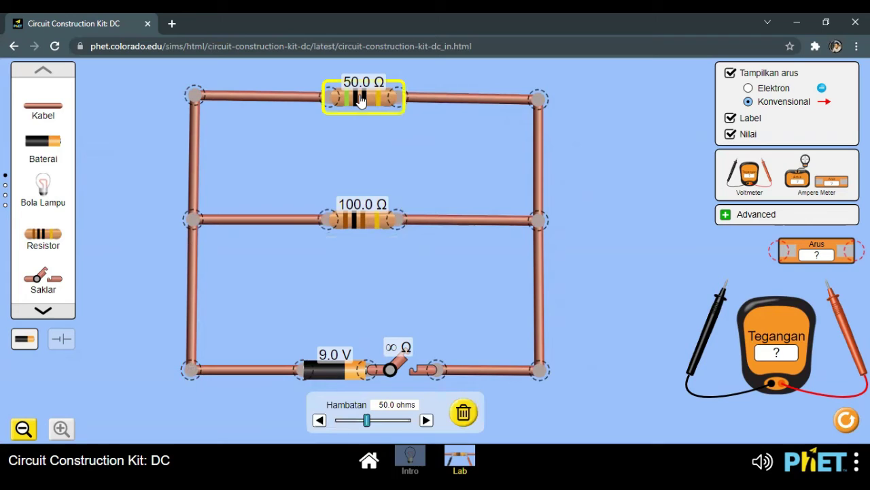
{"action": "left_click", "coordinate": [440, 162]}
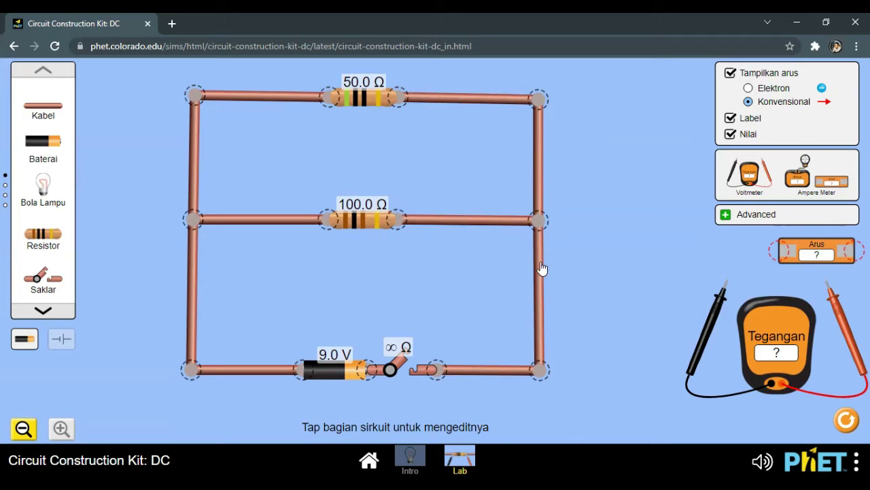
Cut loose the wire between the switch and the circuit's lower-right corner and move it out of the circuit.
{"action": "left_click", "coordinate": [480, 374]}
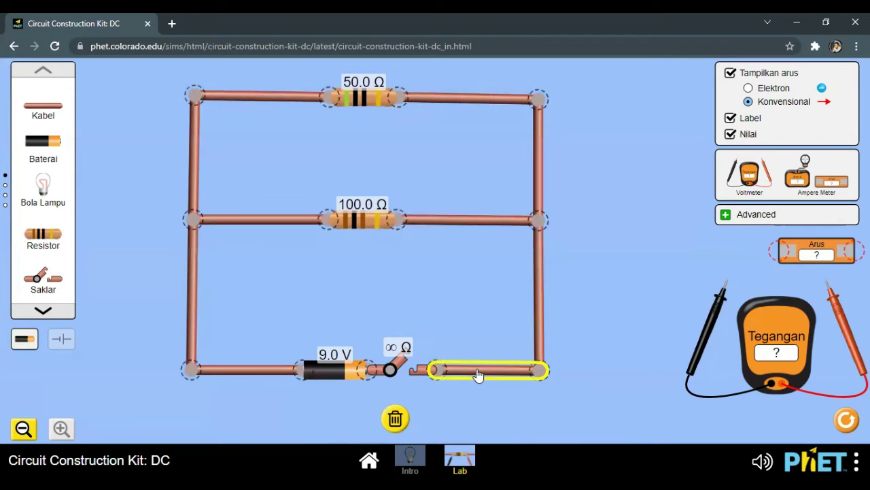
{"action": "left_click", "coordinate": [541, 375]}
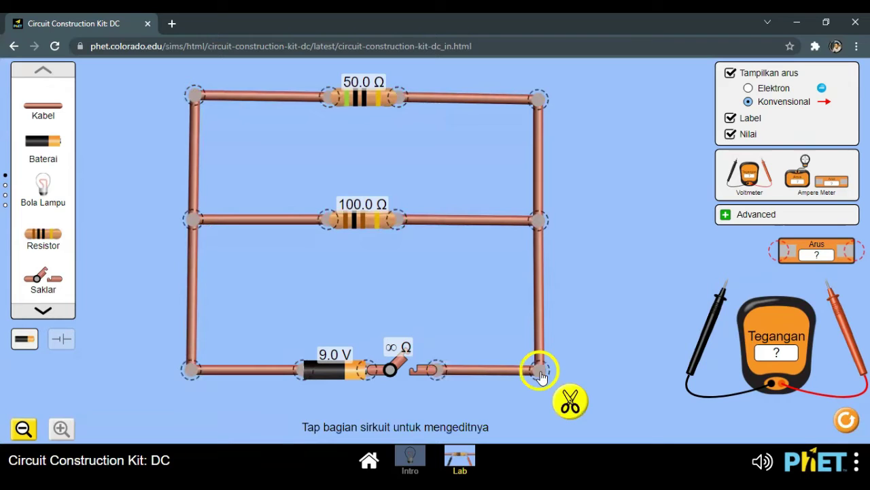
{"action": "left_click", "coordinate": [560, 400]}
{"action": "left_click", "coordinate": [438, 371]}
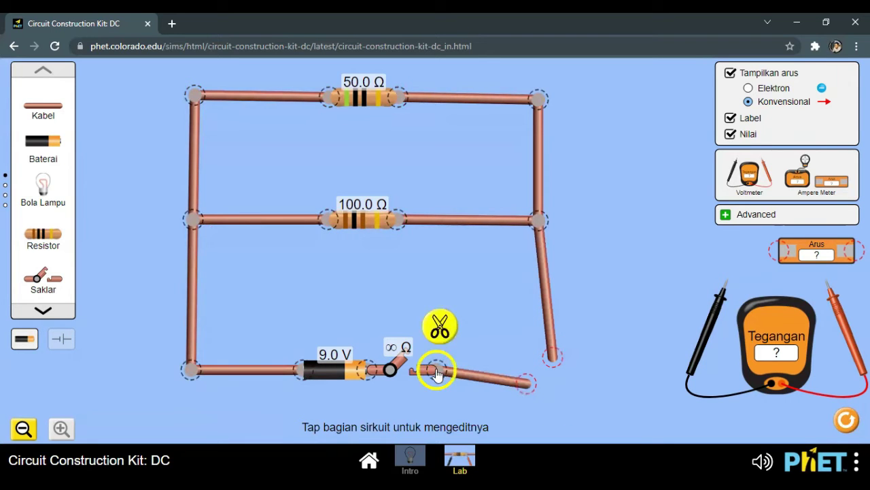
{"action": "left_click", "coordinate": [443, 325]}
{"action": "left_click_drag", "start_coordinate": [487, 365], "coordinate": [655, 80]}
Connect the ammeter between the switch and the lower-right corner, and briefly close the switch to measure the total current.
{"action": "left_click_drag", "start_coordinate": [822, 251], "coordinate": [505, 372]}
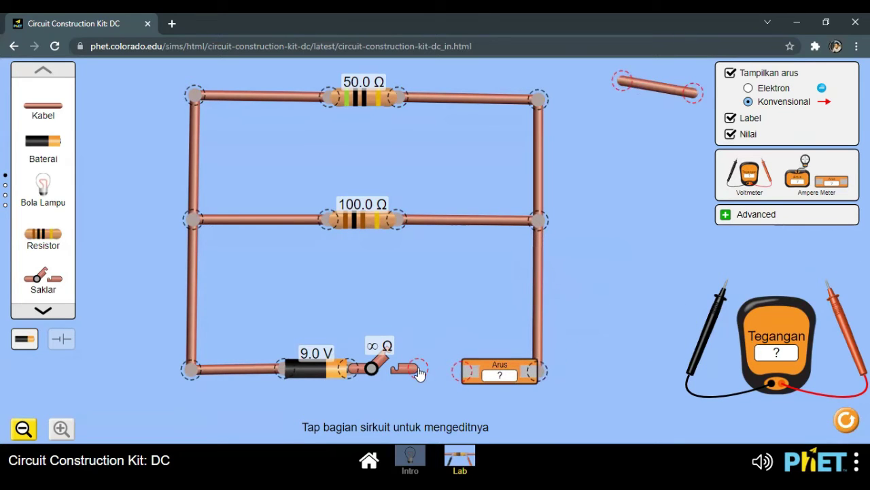
{"action": "left_click_drag", "start_coordinate": [424, 373], "coordinate": [468, 375]}
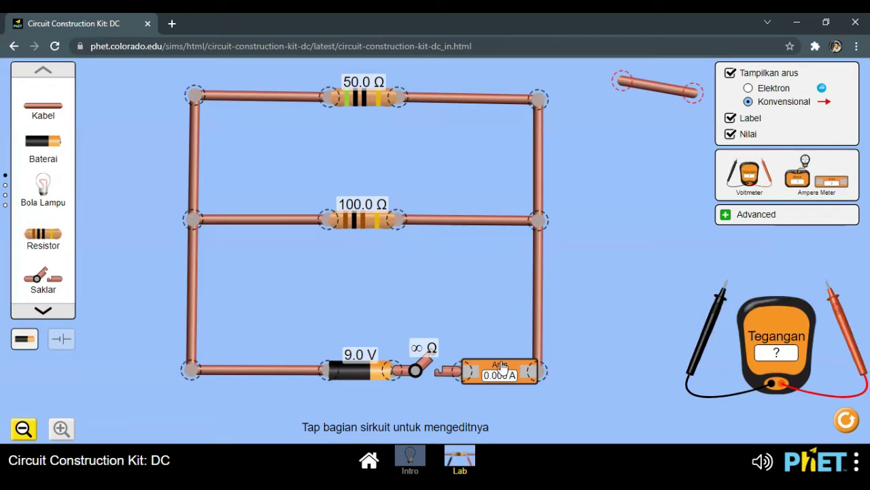
{"action": "left_click", "coordinate": [425, 370]}
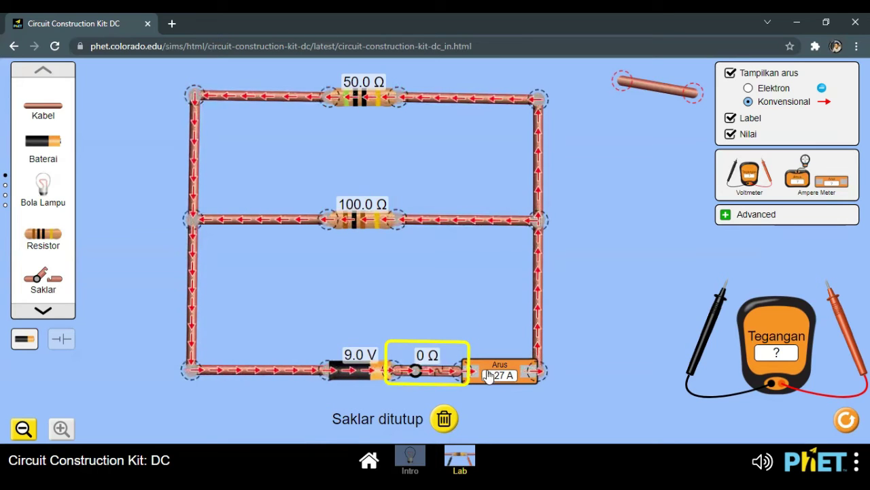
{"action": "left_click", "coordinate": [416, 370]}
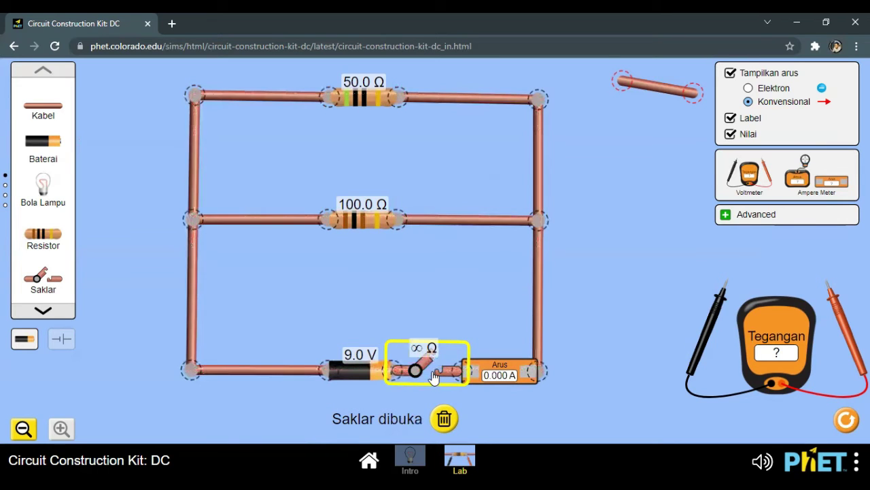
Disconnect the ammeter from the lower-right corner and the switch, and move it outside the circuit.
{"action": "left_click", "coordinate": [536, 371]}
{"action": "left_click", "coordinate": [567, 402]}
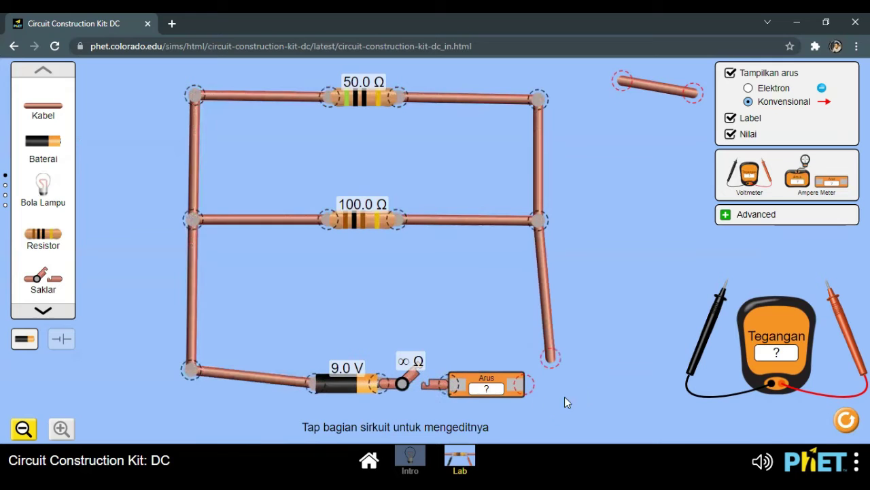
{"action": "left_click", "coordinate": [447, 385]}
{"action": "left_click", "coordinate": [448, 425]}
{"action": "left_click_drag", "start_coordinate": [487, 384], "coordinate": [597, 253]}
Reconnect the spare wire between the switch and the circuit's lower-right corner, and straighten the battery branch.
{"action": "left_click_drag", "start_coordinate": [551, 357], "coordinate": [535, 380]}
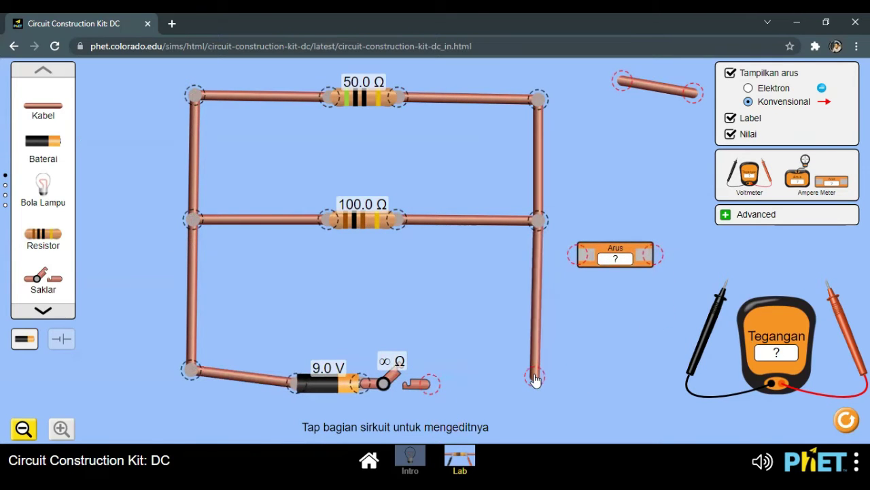
{"action": "left_click_drag", "start_coordinate": [322, 388], "coordinate": [323, 378]}
{"action": "left_click_drag", "start_coordinate": [659, 91], "coordinate": [432, 370]}
{"action": "left_click_drag", "start_coordinate": [342, 379], "coordinate": [341, 378]}
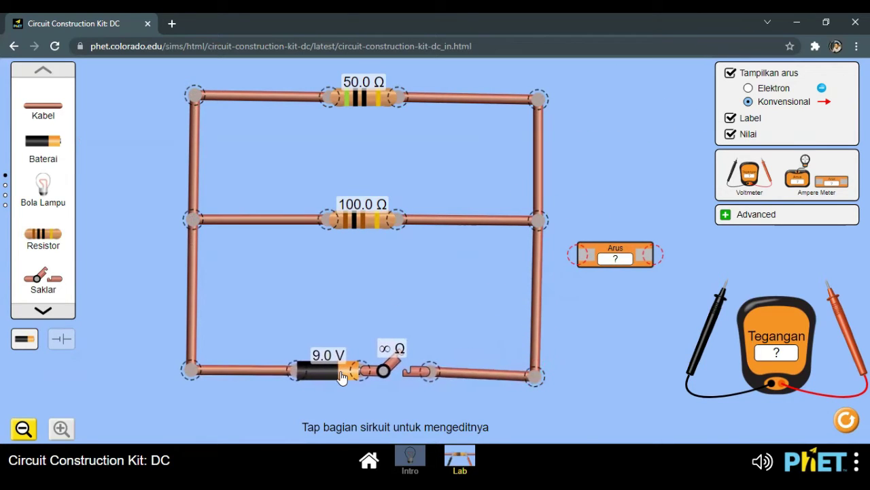
{"action": "left_click", "coordinate": [342, 378]}
Replace the wire between the 50-ohm resistor and the upper-right corner with the ammeter.
{"action": "left_click", "coordinate": [472, 100]}
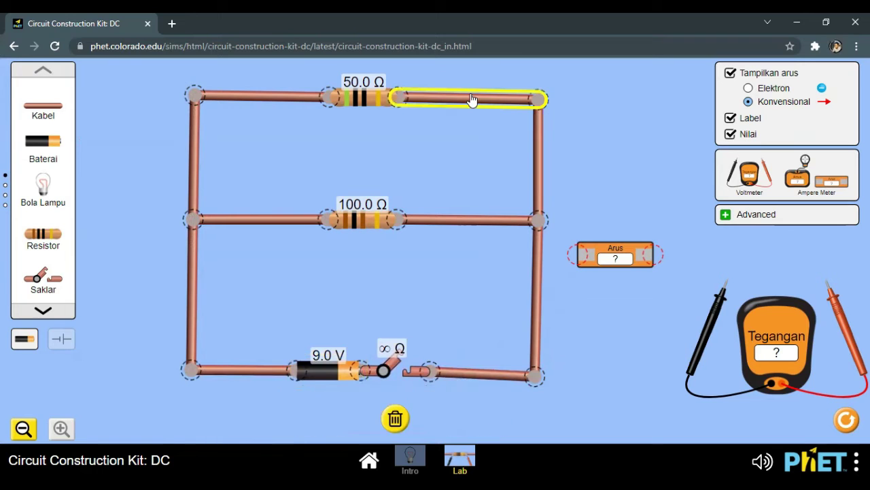
{"action": "left_click", "coordinate": [537, 99]}
{"action": "left_click", "coordinate": [569, 76]}
{"action": "left_click", "coordinate": [402, 98]}
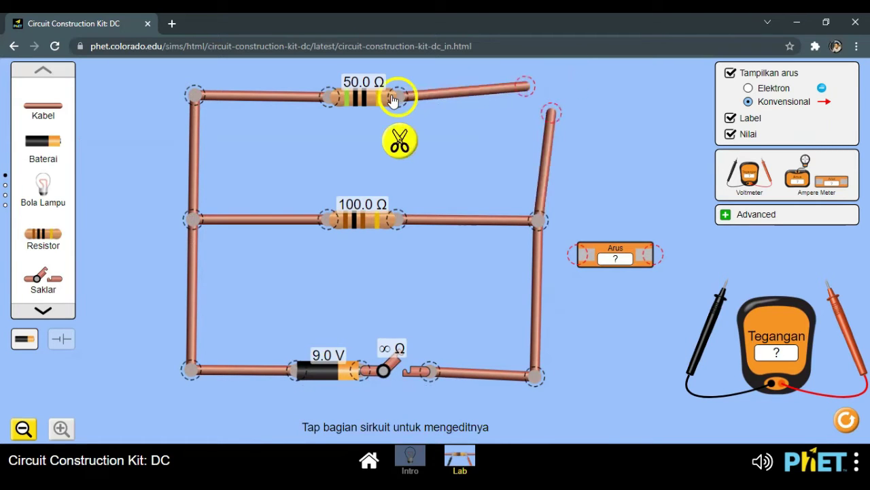
{"action": "left_click", "coordinate": [399, 140]}
{"action": "left_click_drag", "start_coordinate": [442, 88], "coordinate": [607, 80]}
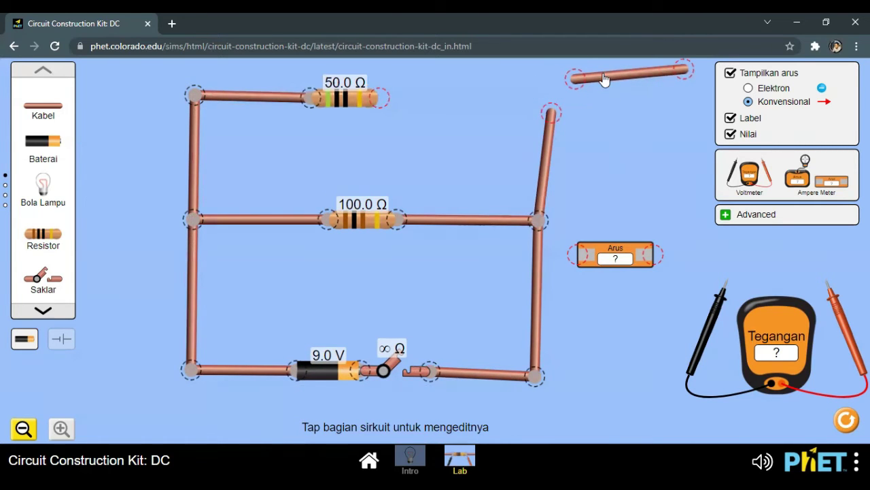
{"action": "left_click_drag", "start_coordinate": [603, 248], "coordinate": [495, 93]}
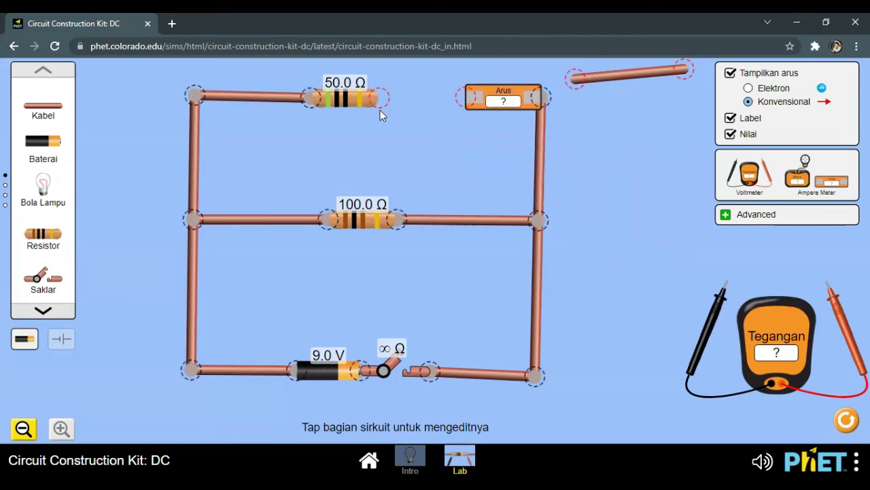
{"action": "left_click_drag", "start_coordinate": [345, 97], "coordinate": [431, 98]}
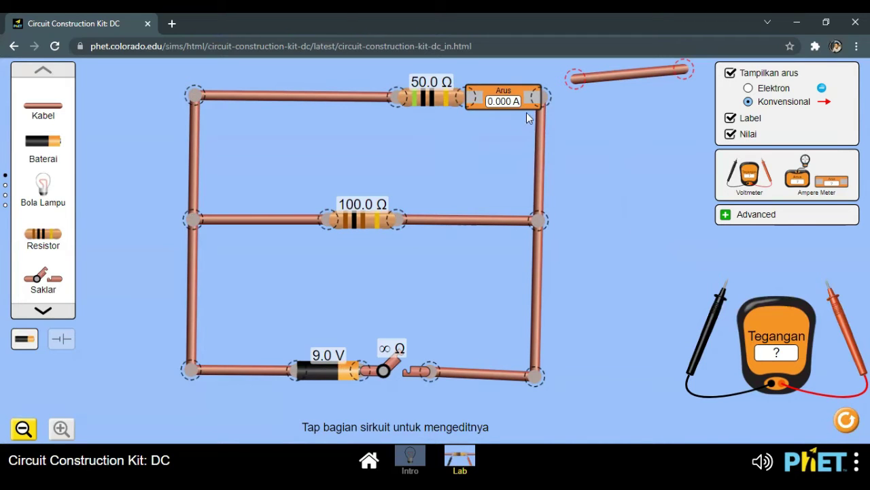
Shorten the spare wire outside the circuit, and briefly close the switch to measure the current through the 50-ohm resistor.
{"action": "left_click_drag", "start_coordinate": [575, 78], "coordinate": [638, 70]}
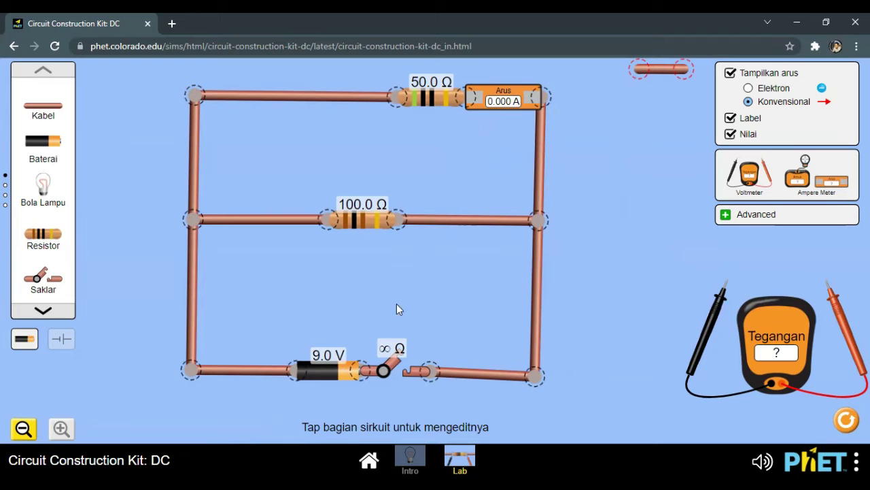
{"action": "left_click", "coordinate": [391, 368]}
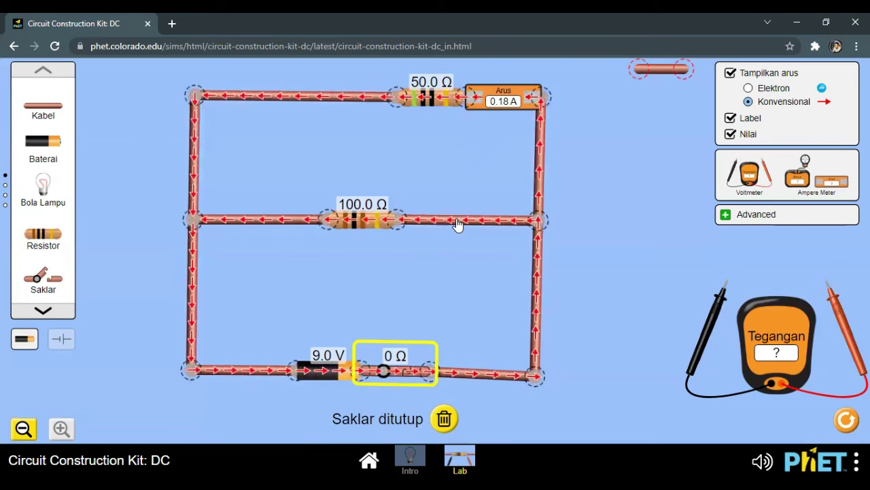
{"action": "left_click", "coordinate": [408, 374]}
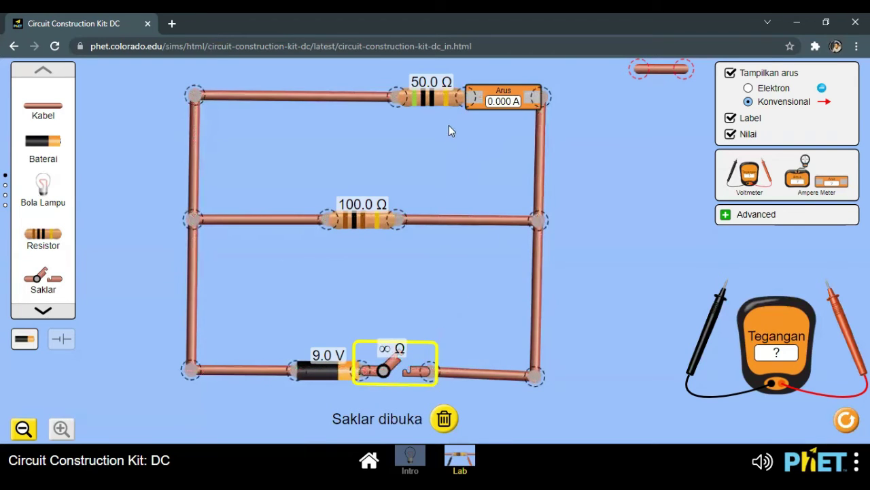
Disconnect the ammeter from the 50-ohm resistor and the upper-right corner, and move it outside the circuit.
{"action": "left_click", "coordinate": [465, 97]}
{"action": "left_click", "coordinate": [463, 78]}
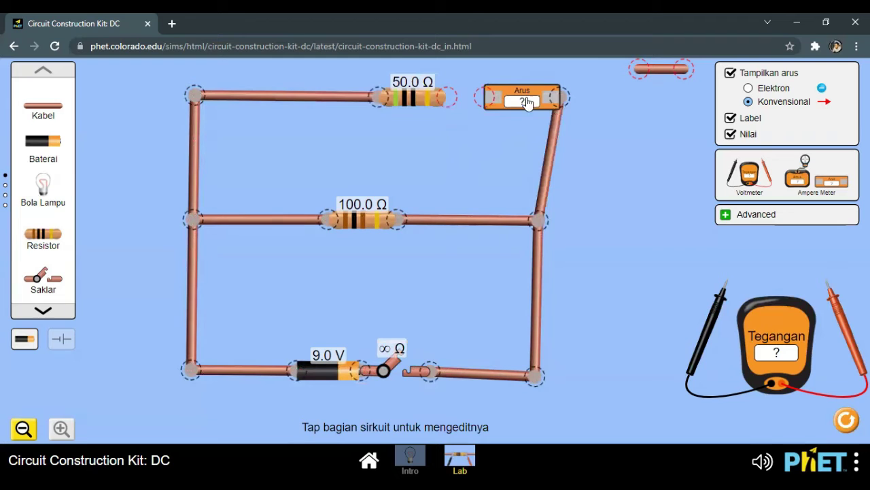
{"action": "left_click", "coordinate": [560, 97]}
{"action": "left_click", "coordinate": [591, 77]}
{"action": "left_click_drag", "start_coordinate": [515, 80], "coordinate": [641, 172]}
Reconnect the spare wire between the 50-ohm resistor and the upper-right corner, and straighten the upper branch.
{"action": "left_click_drag", "start_coordinate": [645, 64], "coordinate": [452, 99]}
{"action": "left_click_drag", "start_coordinate": [573, 110], "coordinate": [539, 101]}
{"action": "mouse_move", "coordinate": [377, 103]}
{"action": "left_mouse_down"}
{"action": "mouse_move", "coordinate": [352, 103]}
{"action": "mouse_move", "coordinate": [364, 102]}
{"action": "left_mouse_up"}
Insert the ammeter between the 100-ohm resistor and its right-hand wire, and briefly close the switch to measure the branch current.
{"action": "left_click", "coordinate": [400, 219]}
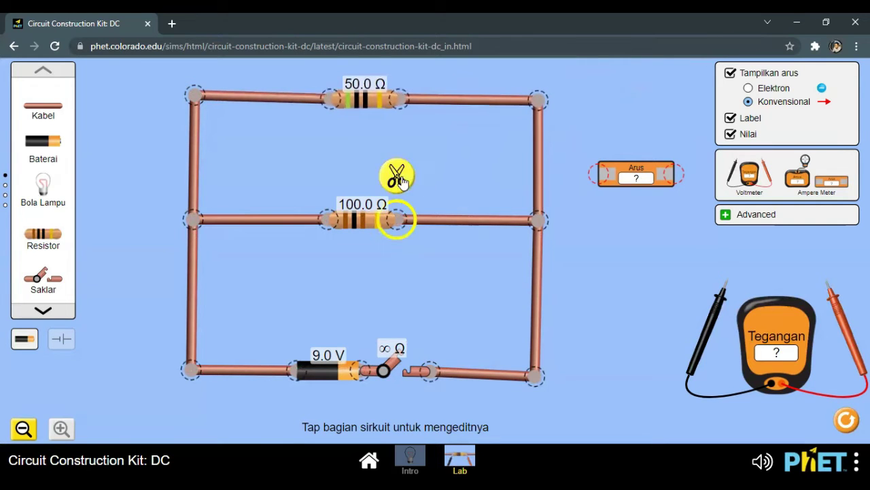
{"action": "left_click", "coordinate": [394, 175]}
{"action": "left_click", "coordinate": [539, 220]}
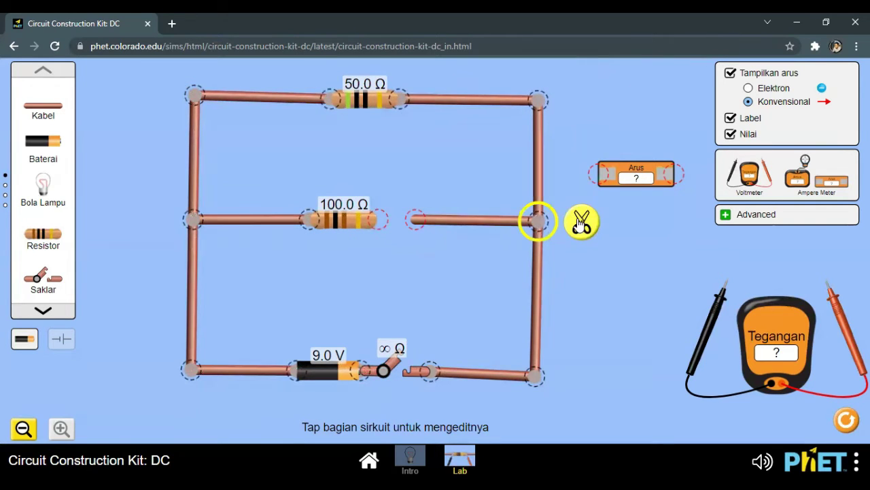
{"action": "left_click_drag", "start_coordinate": [420, 221], "coordinate": [475, 220]}
{"action": "left_click_drag", "start_coordinate": [636, 175], "coordinate": [456, 226]}
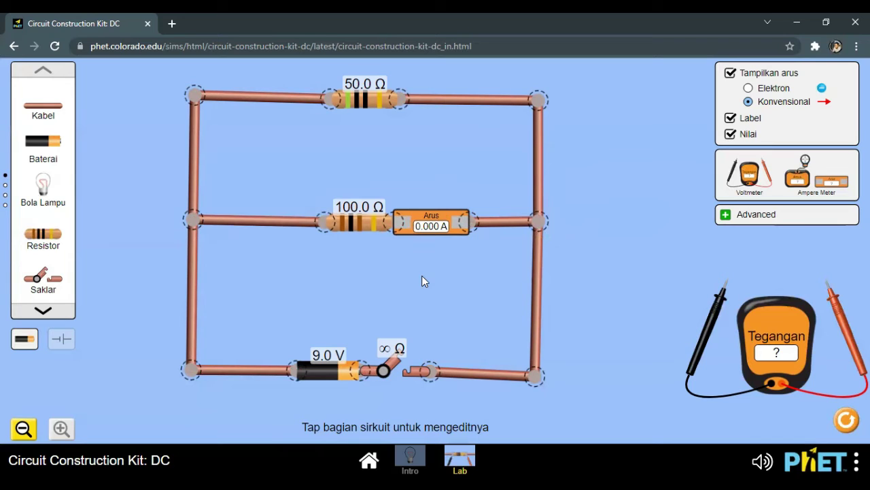
{"action": "left_click", "coordinate": [388, 362]}
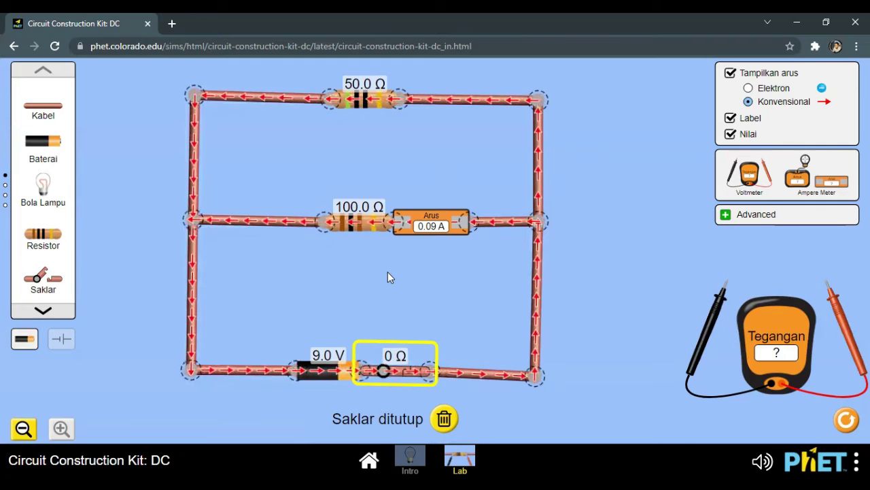
{"action": "left_click", "coordinate": [395, 372]}
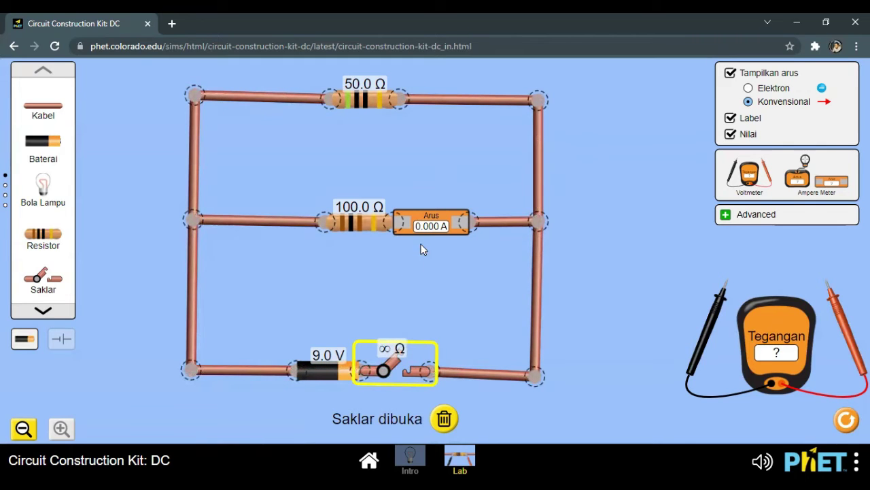
Remove the ammeter from the 100-ohm branch and the workspace, and reconnect the resistor directly to the right-hand wire.
{"action": "left_click", "coordinate": [463, 230]}
{"action": "left_click", "coordinate": [469, 266]}
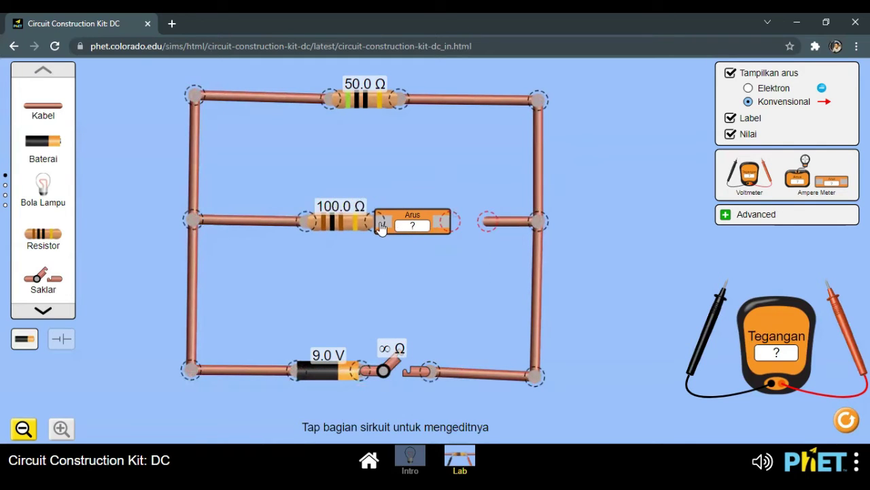
{"action": "left_click", "coordinate": [376, 221]}
{"action": "left_click", "coordinate": [375, 178]}
{"action": "left_click", "coordinate": [439, 211]}
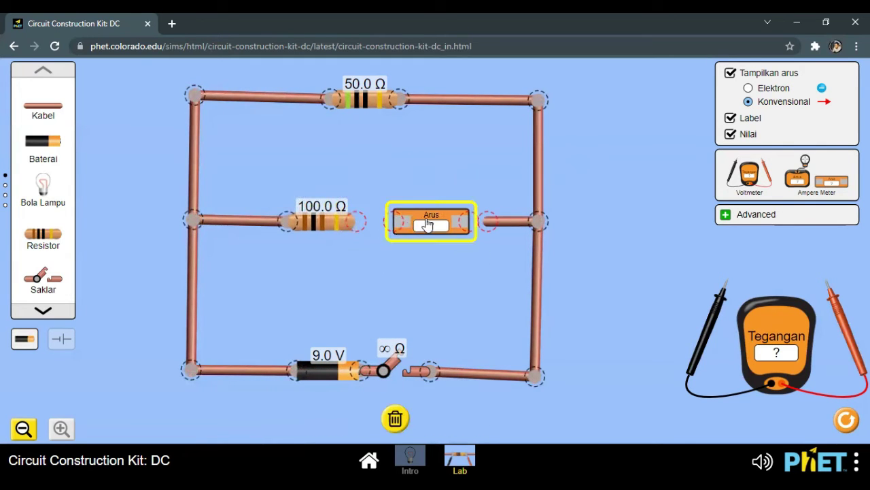
{"action": "left_click_drag", "start_coordinate": [439, 212], "coordinate": [805, 183]}
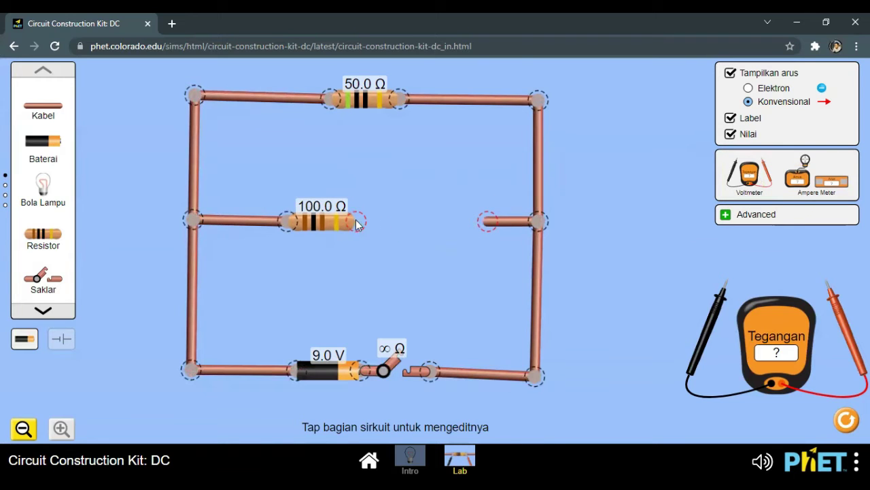
{"action": "left_click_drag", "start_coordinate": [356, 220], "coordinate": [403, 224]}
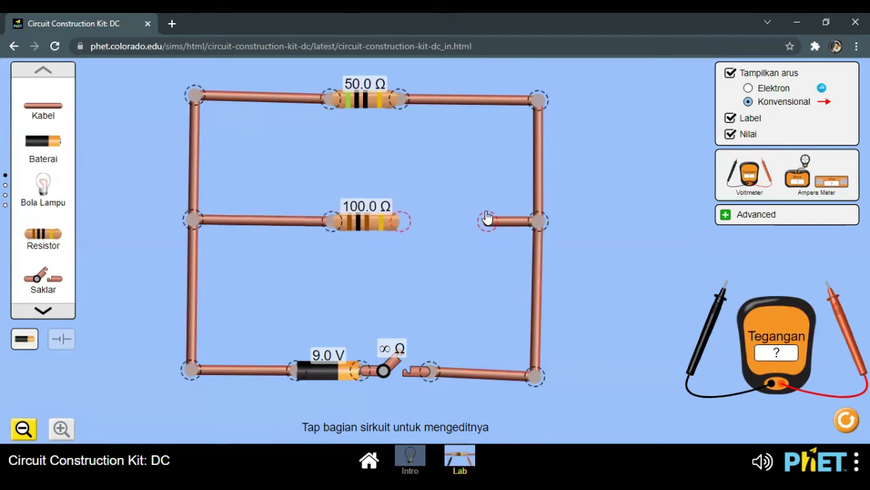
{"action": "left_click_drag", "start_coordinate": [488, 219], "coordinate": [401, 225]}
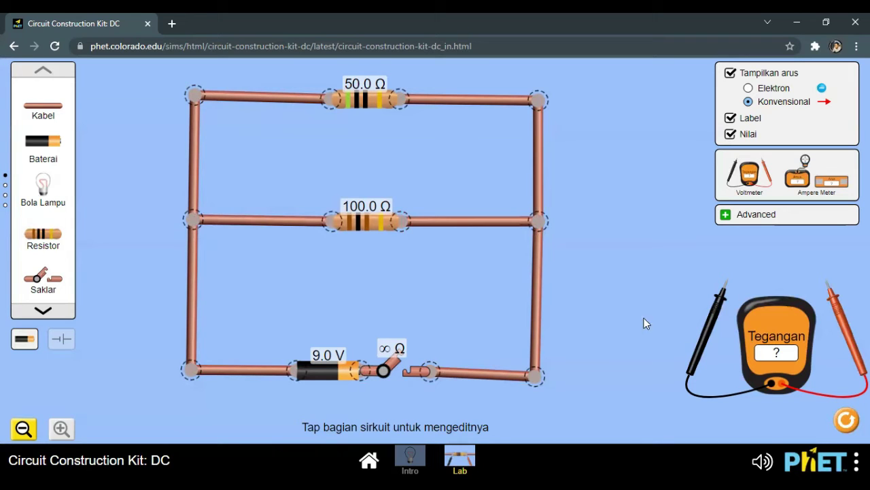
Connect the voltmeter across the middle branch's end junctions, and briefly close the switch to measure the 100-ohm branch voltage.
{"action": "left_click_drag", "start_coordinate": [779, 320], "coordinate": [374, 264]}
{"action": "left_click_drag", "start_coordinate": [707, 311], "coordinate": [178, 244]}
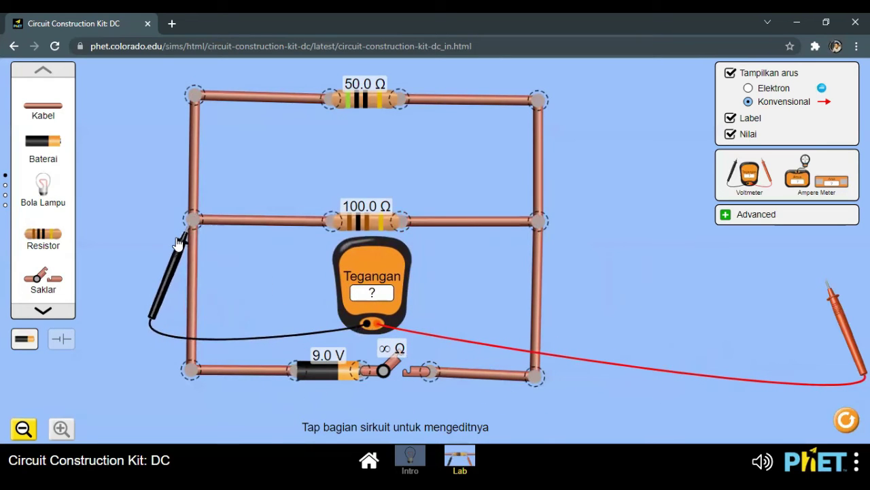
{"action": "left_click_drag", "start_coordinate": [818, 302], "coordinate": [549, 247]}
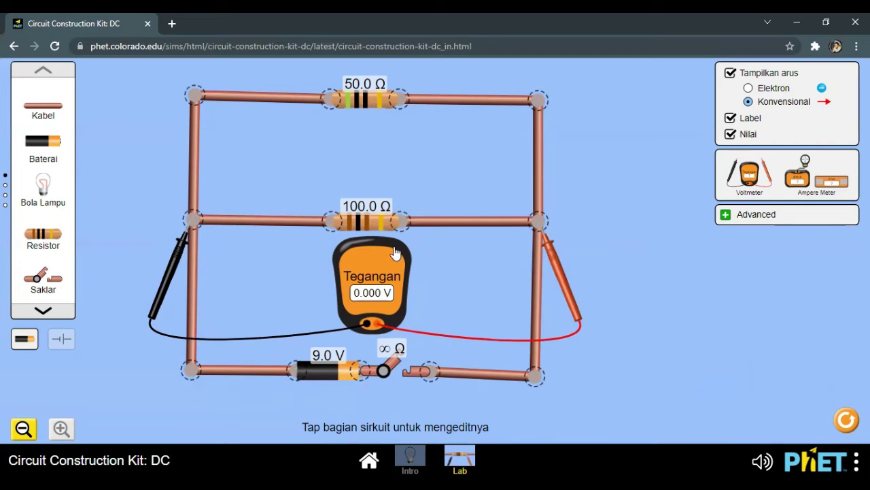
{"action": "left_click_drag", "start_coordinate": [379, 261], "coordinate": [369, 264]}
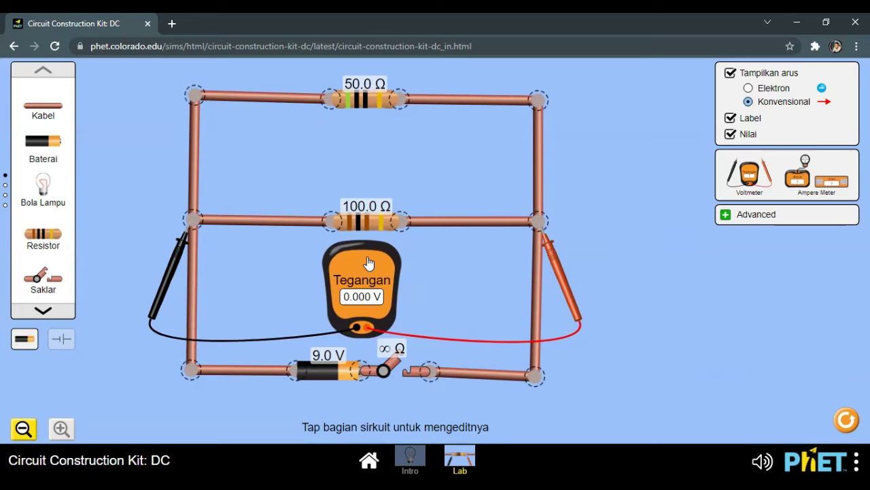
{"action": "left_click", "coordinate": [389, 361]}
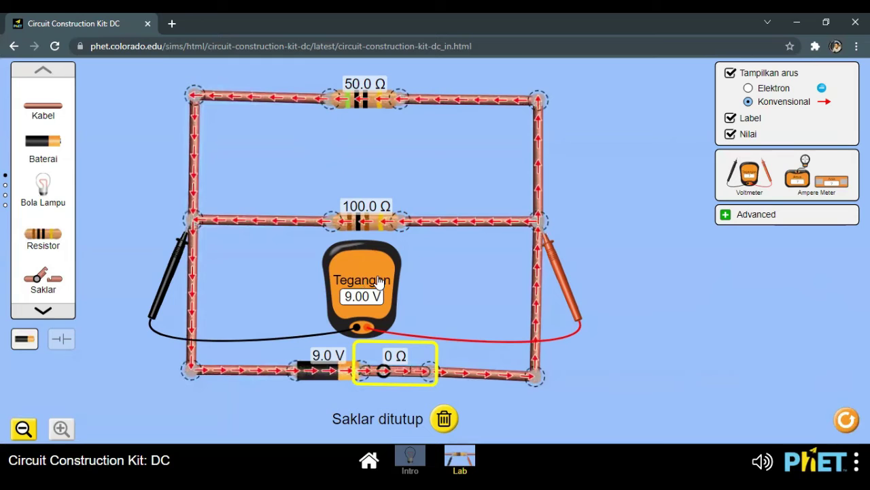
{"action": "left_click", "coordinate": [397, 374]}
Move both voltmeter probes to the circuit's upper corners, and briefly close the switch to measure the 50-ohm branch voltage.
{"action": "left_click_drag", "start_coordinate": [566, 286], "coordinate": [563, 164]}
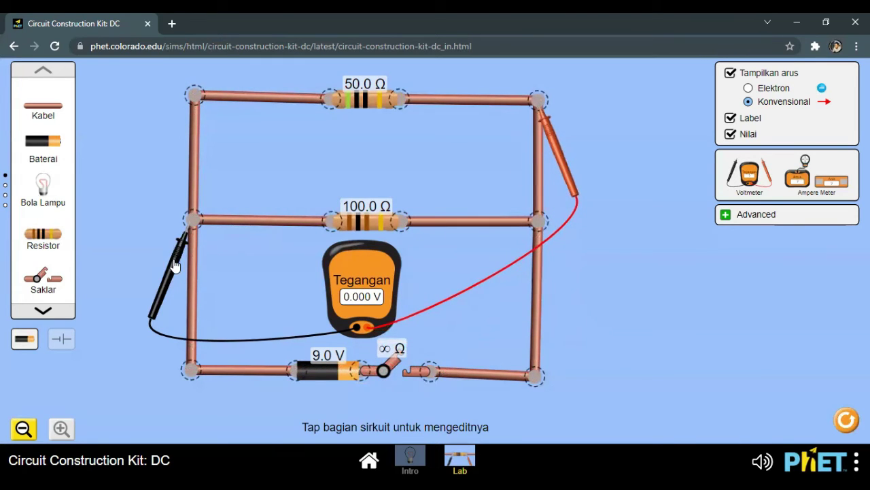
{"action": "left_click_drag", "start_coordinate": [173, 275], "coordinate": [176, 150]}
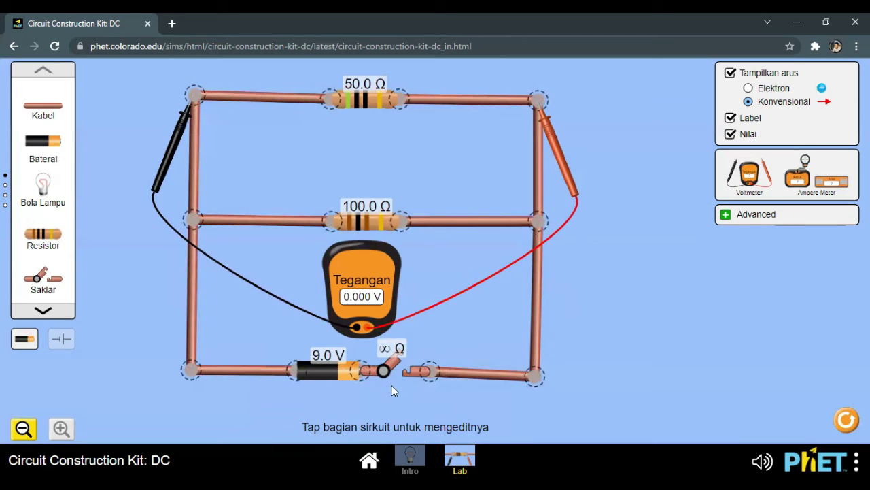
{"action": "left_click", "coordinate": [392, 368]}
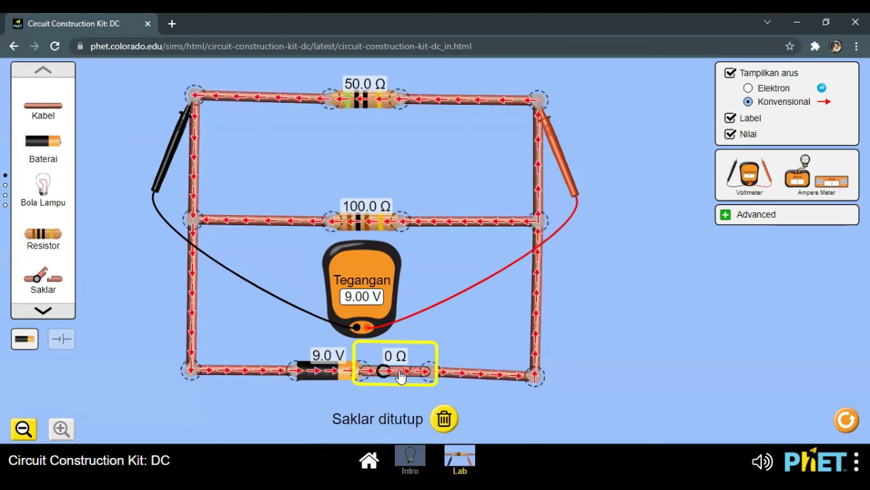
{"action": "left_click", "coordinate": [400, 375]}
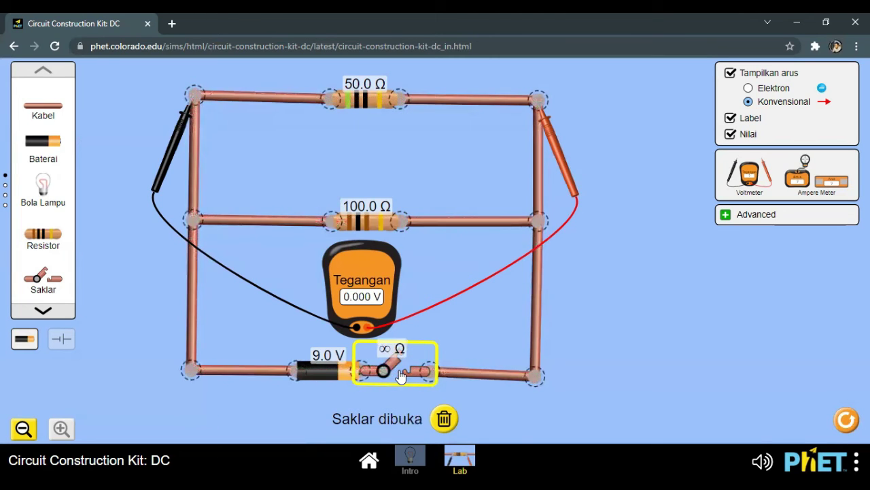
Return both voltmeter probes to the middle branch's end junctions, and close the switch to measure the voltage there.
{"action": "left_click_drag", "start_coordinate": [544, 120], "coordinate": [541, 238]}
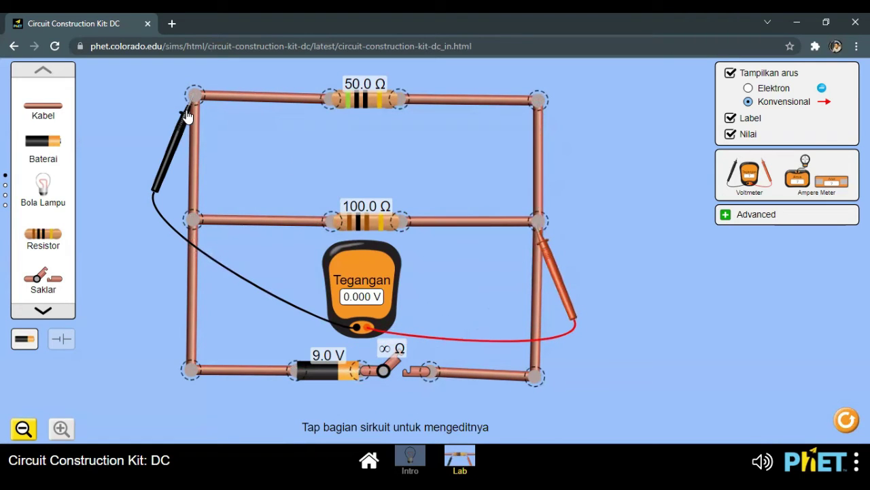
{"action": "left_click_drag", "start_coordinate": [187, 117], "coordinate": [189, 234]}
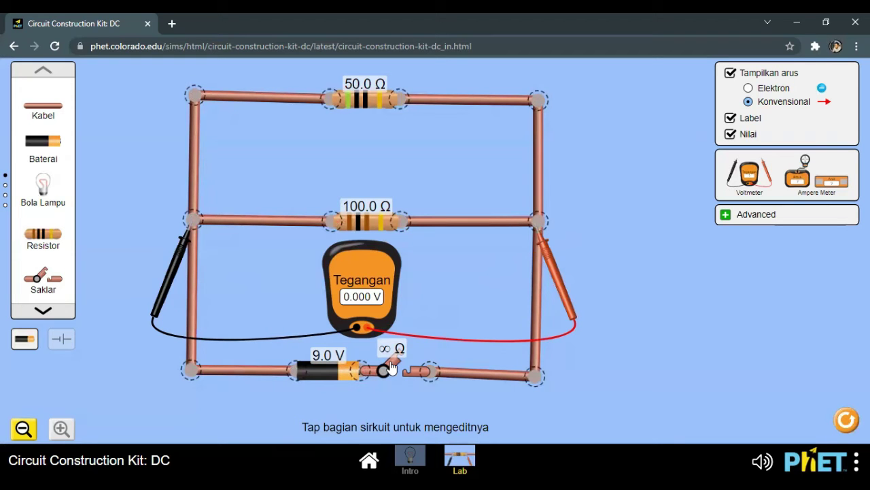
{"action": "left_click", "coordinate": [391, 367]}
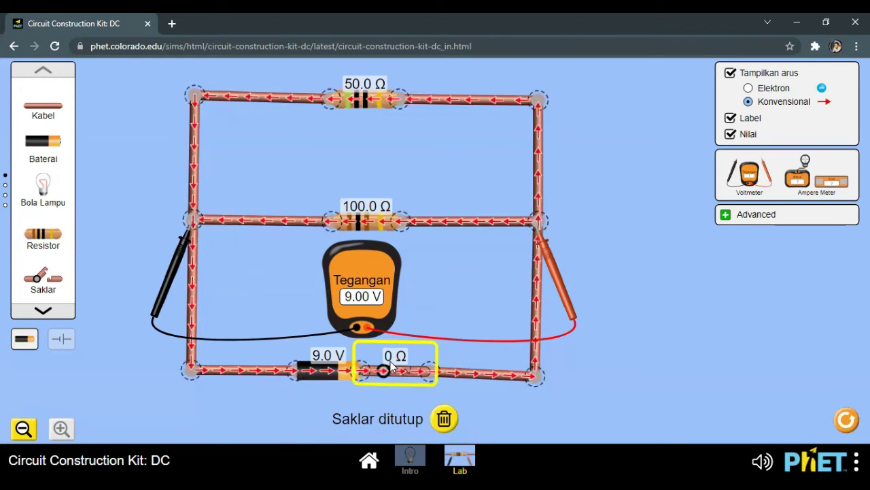